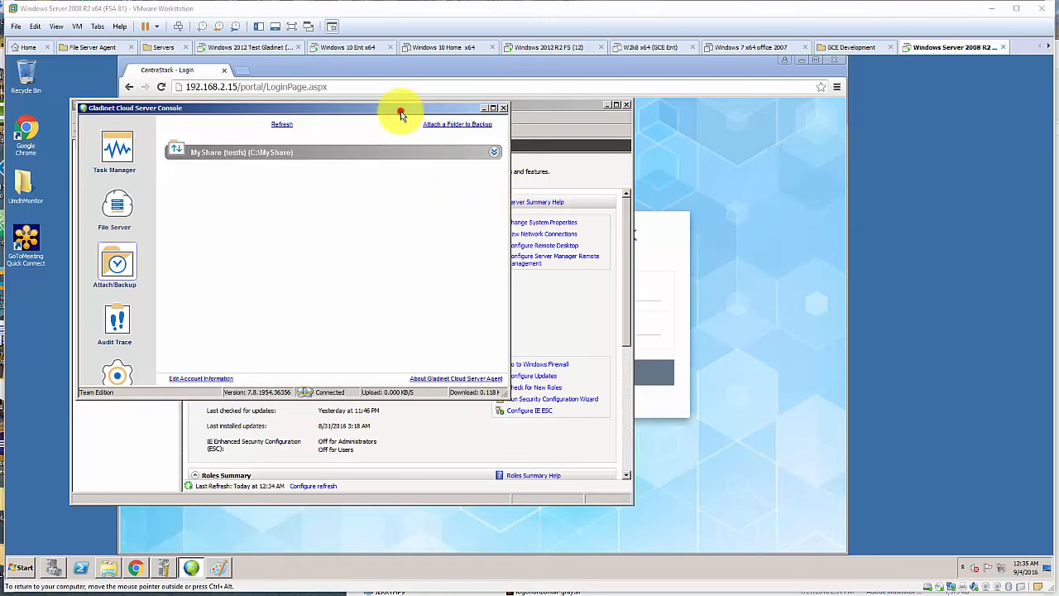
- Move the agent console aside, minimize Server Manager, and launch Services from Administrative Tools
{"action": "left_click_drag", "start_coordinate": [400, 113], "coordinate": [602, 216]}
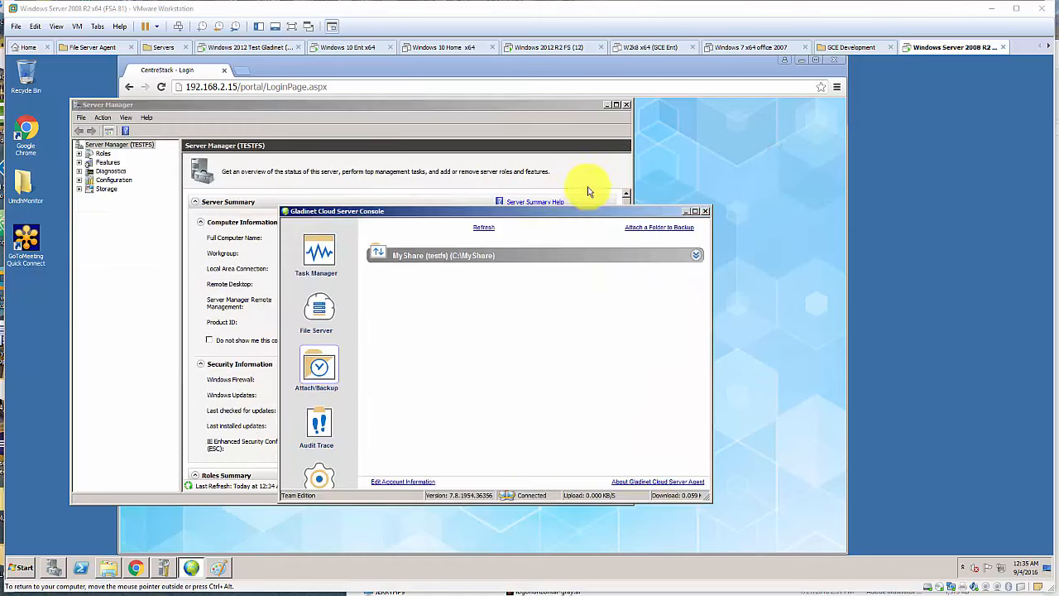
{"action": "left_click", "coordinate": [609, 105]}
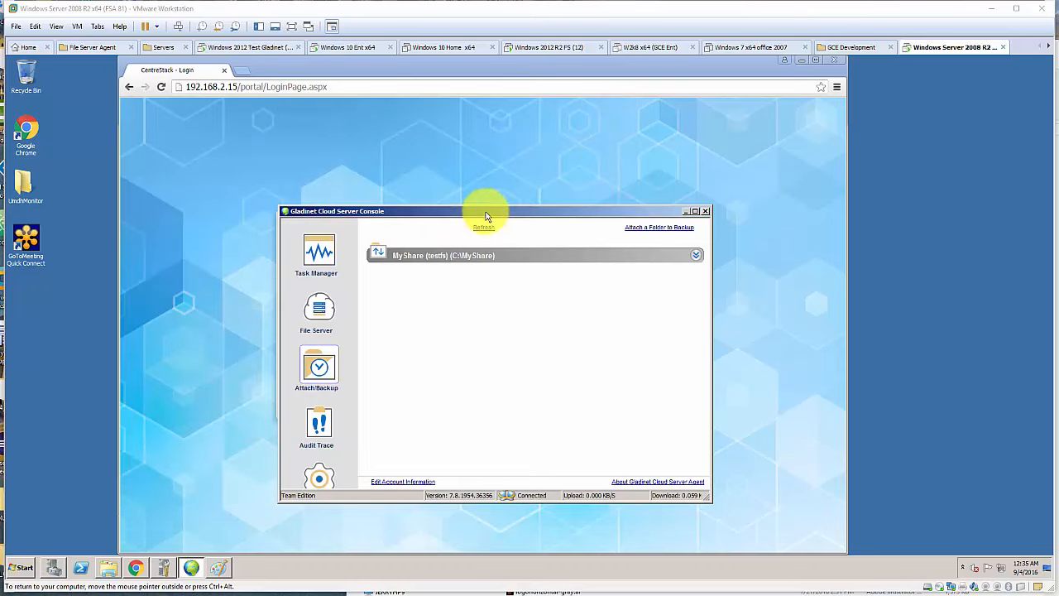
{"action": "left_click_drag", "start_coordinate": [486, 216], "coordinate": [461, 211]}
{"action": "left_click", "coordinate": [24, 567]}
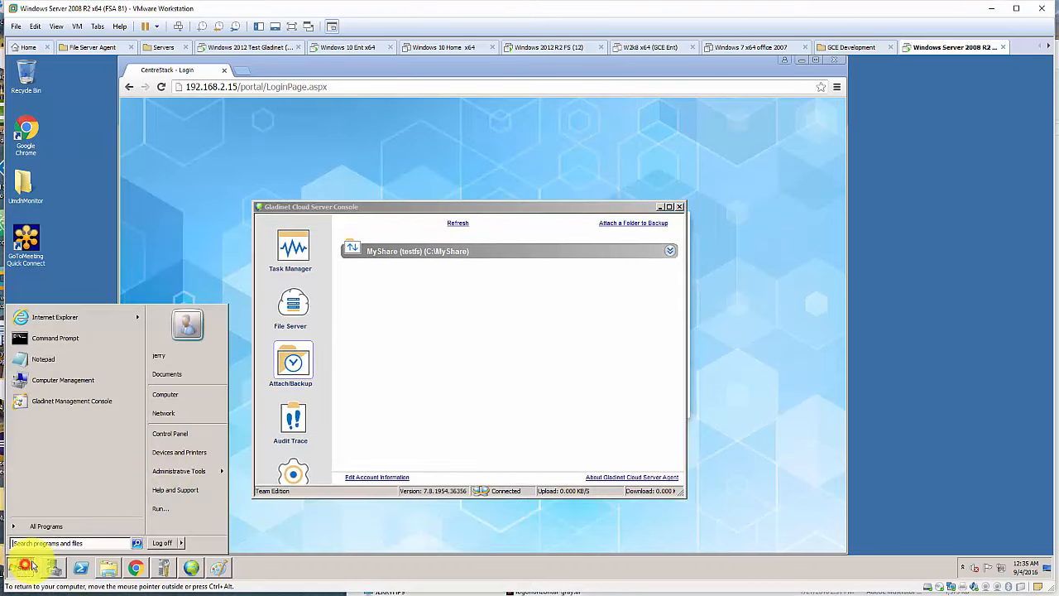
{"action": "left_click", "coordinate": [198, 433]}
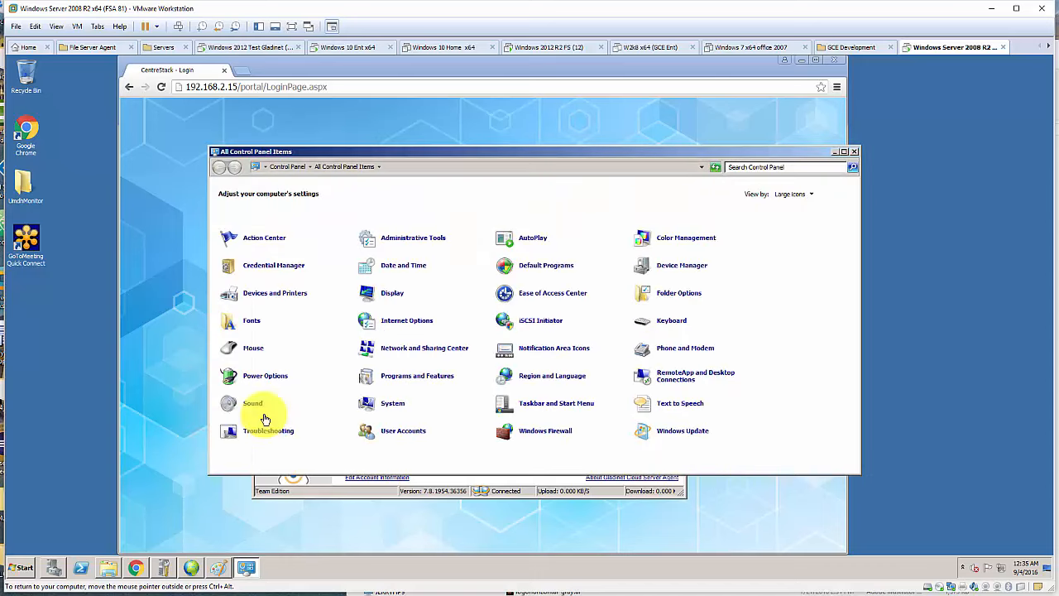
{"action": "left_click", "coordinate": [417, 238]}
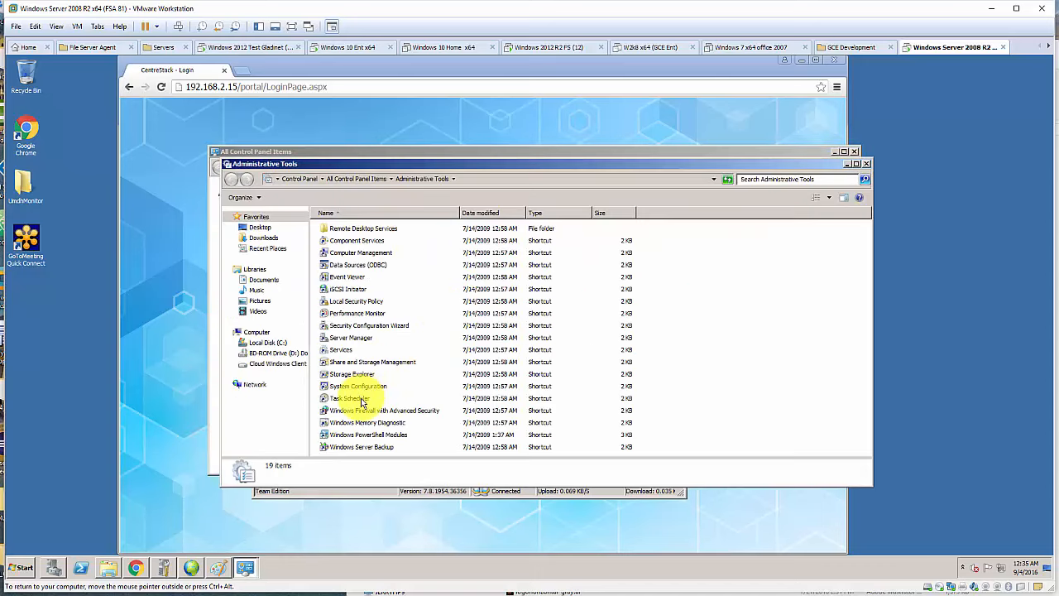
{"action": "double_click", "coordinate": [346, 349]}
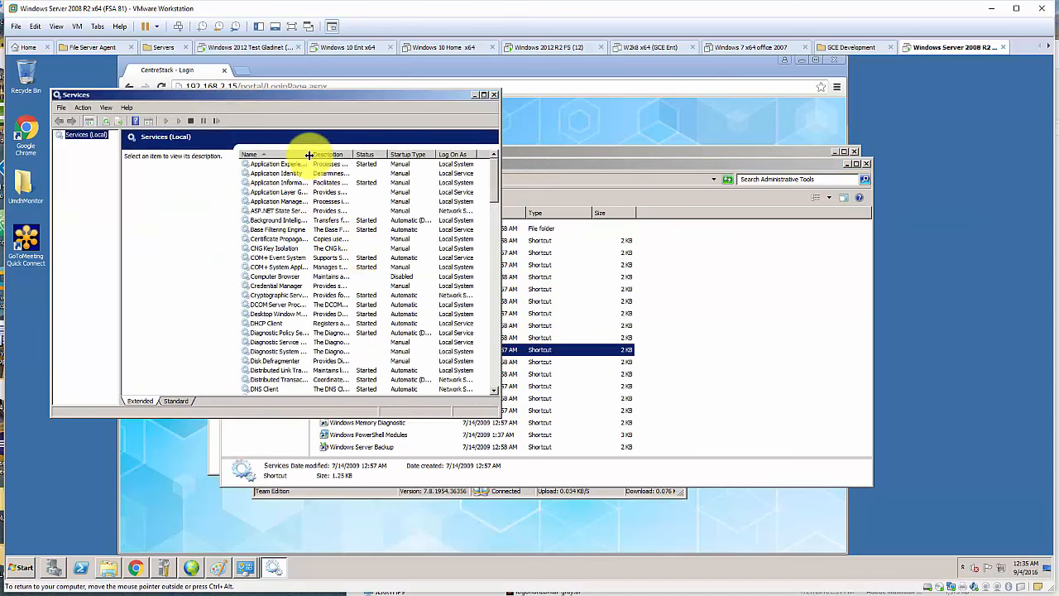
- Verify Gladinet Cloud Access Service logs on as Local System, then minimize Services
{"action": "left_click_drag", "start_coordinate": [309, 155], "coordinate": [343, 155]}
{"action": "scroll", "coordinate": [325, 248], "scroll_direction": "down", "scroll_amount": 3}
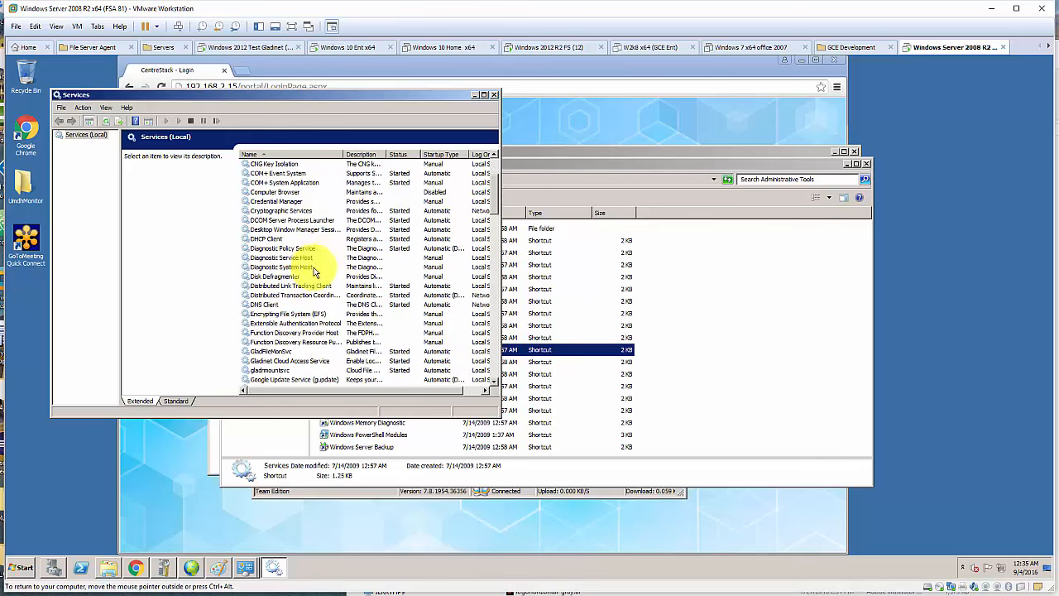
{"action": "left_click", "coordinate": [282, 361]}
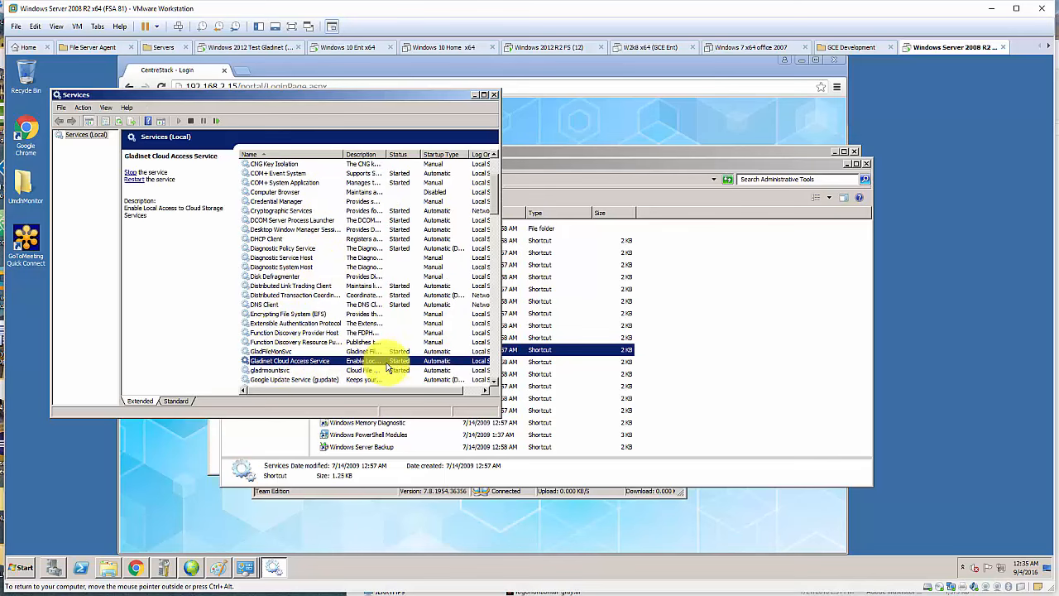
{"action": "right_click", "coordinate": [330, 364]}
{"action": "left_click", "coordinate": [356, 447]}
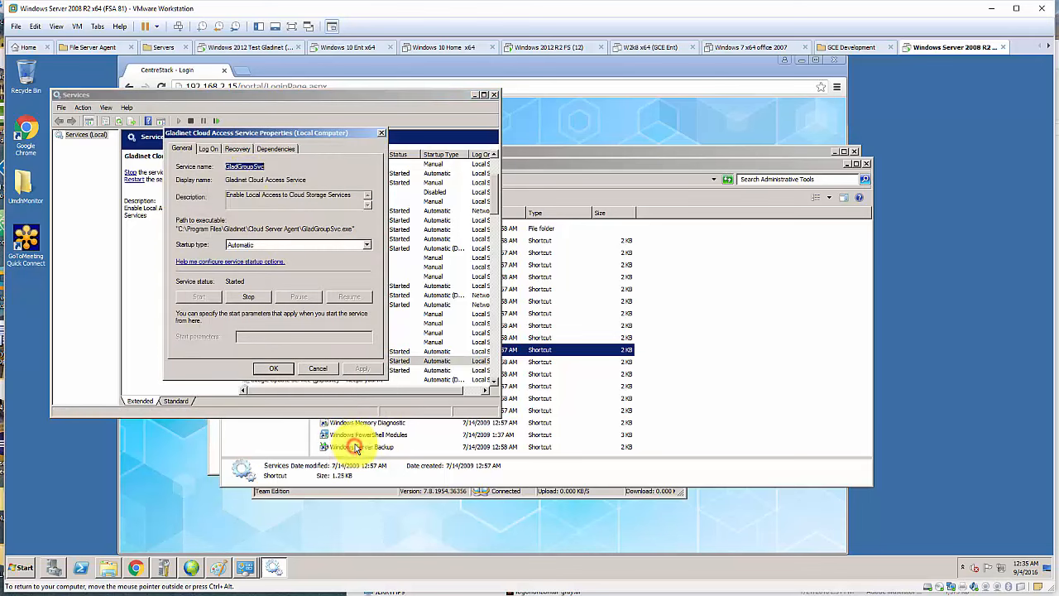
{"action": "left_click", "coordinate": [209, 148]}
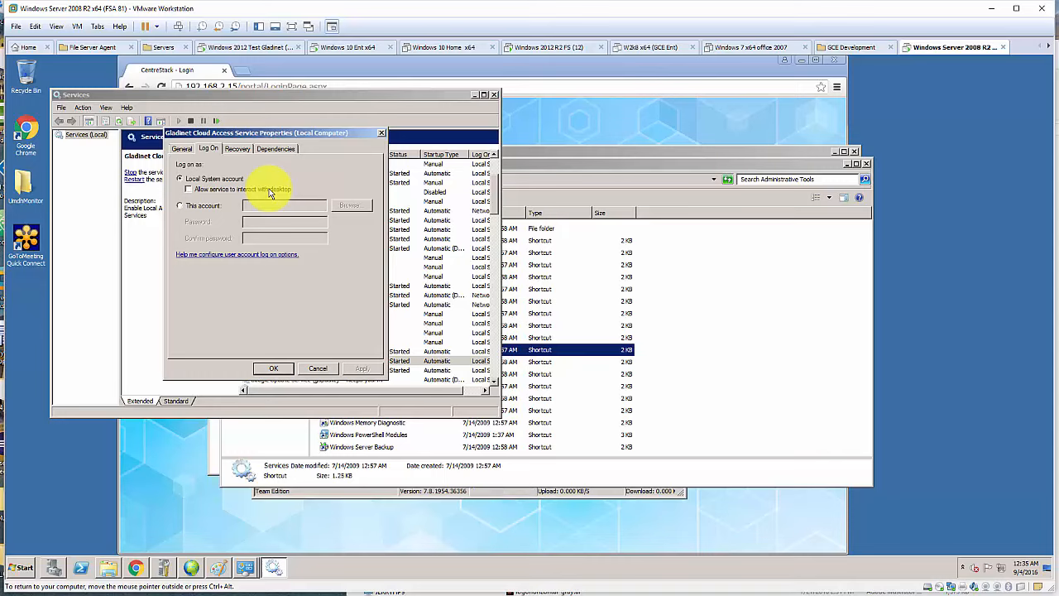
{"action": "left_click", "coordinate": [322, 368]}
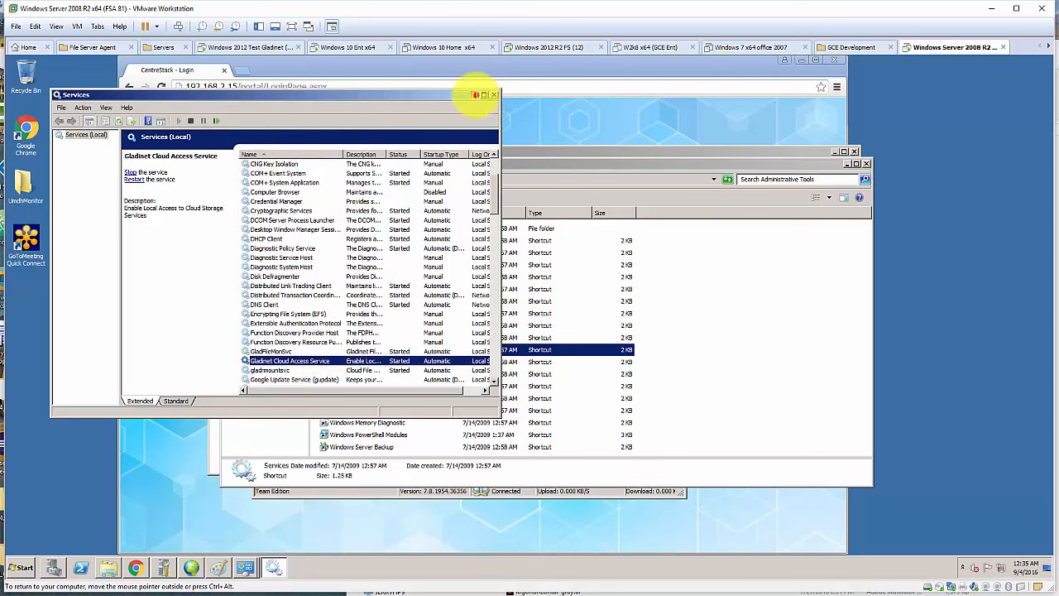
{"action": "left_click", "coordinate": [476, 95]}
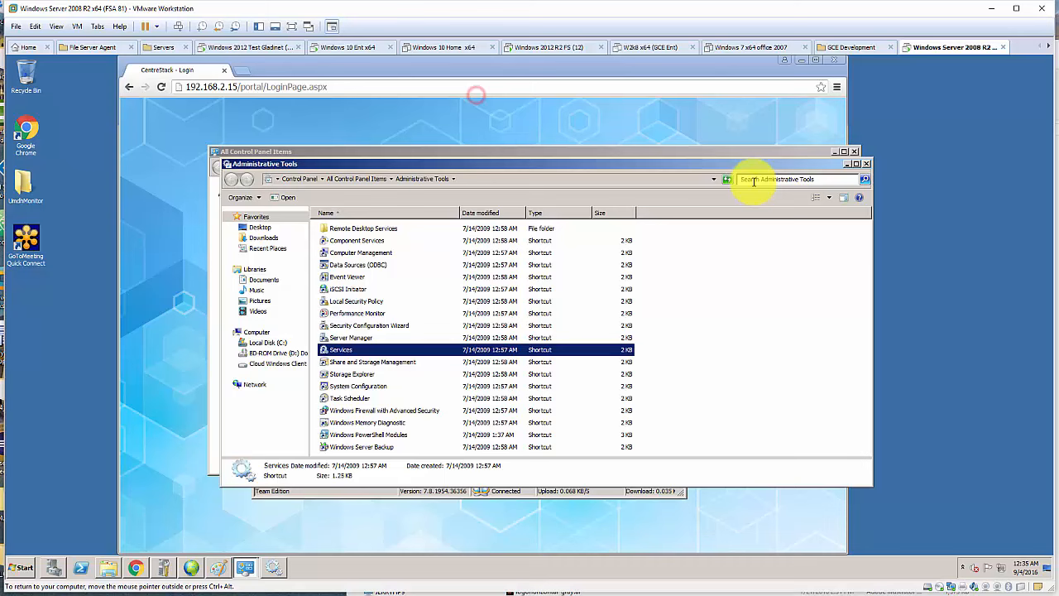
- Close Administrative Tools and Control Panel, then reposition and enlarge the agent console
{"action": "left_click", "coordinate": [867, 168]}
{"action": "left_click", "coordinate": [855, 153]}
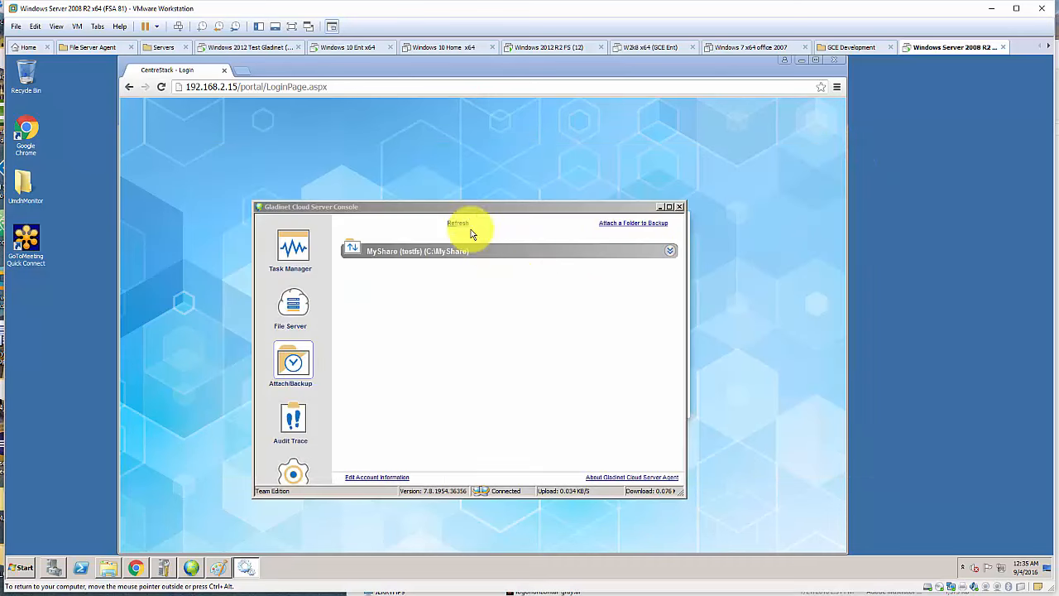
{"action": "left_click_drag", "start_coordinate": [466, 205], "coordinate": [437, 196]}
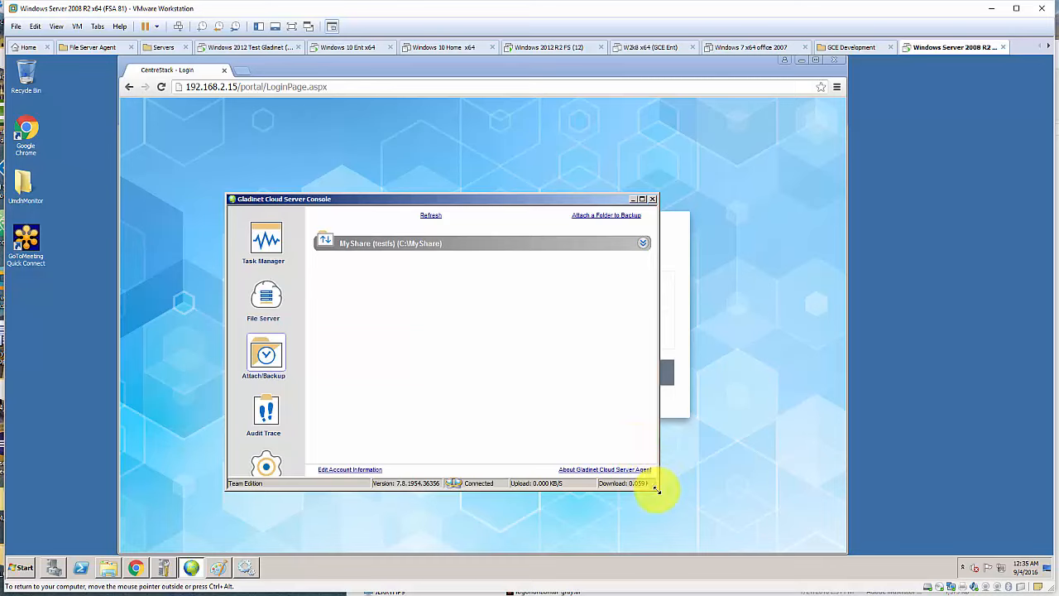
{"action": "left_click_drag", "start_coordinate": [657, 491], "coordinate": [767, 520]}
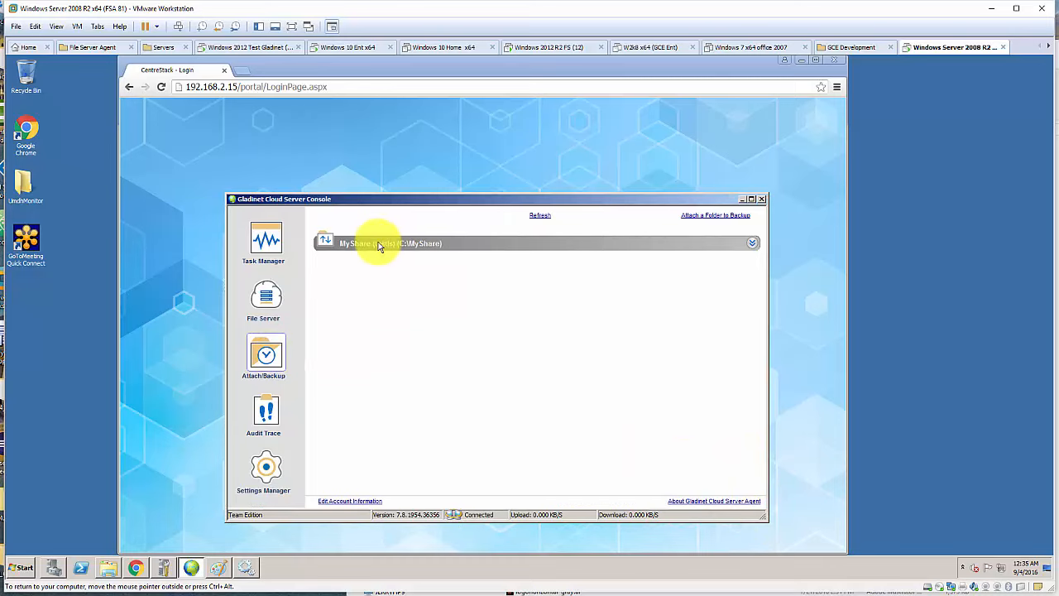
- Review the MyShare details and the scheduled system tasks, then minimize the console
{"action": "left_click", "coordinate": [753, 245]}
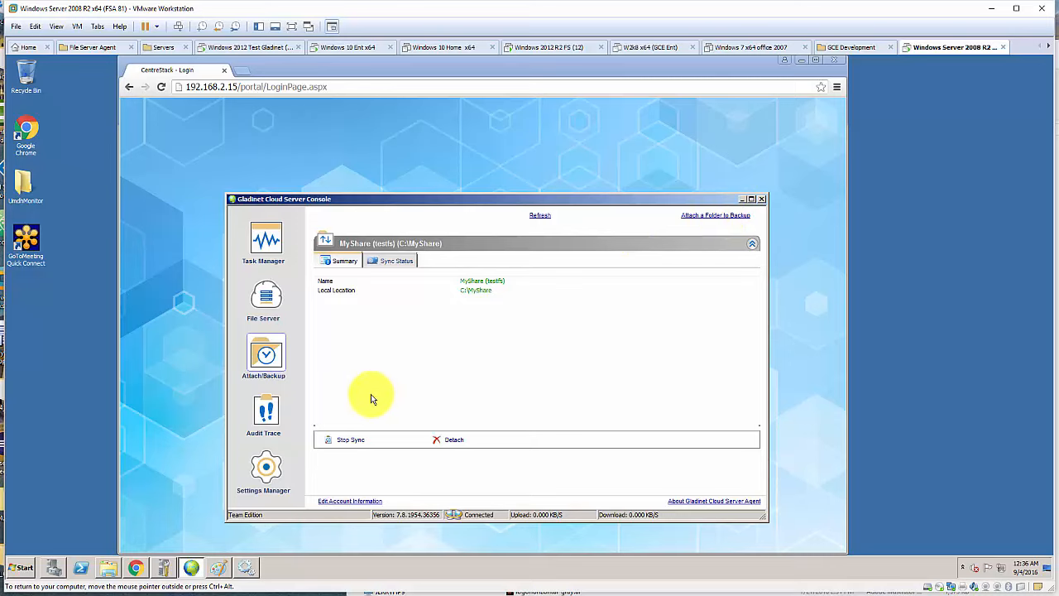
{"action": "left_click", "coordinate": [269, 248]}
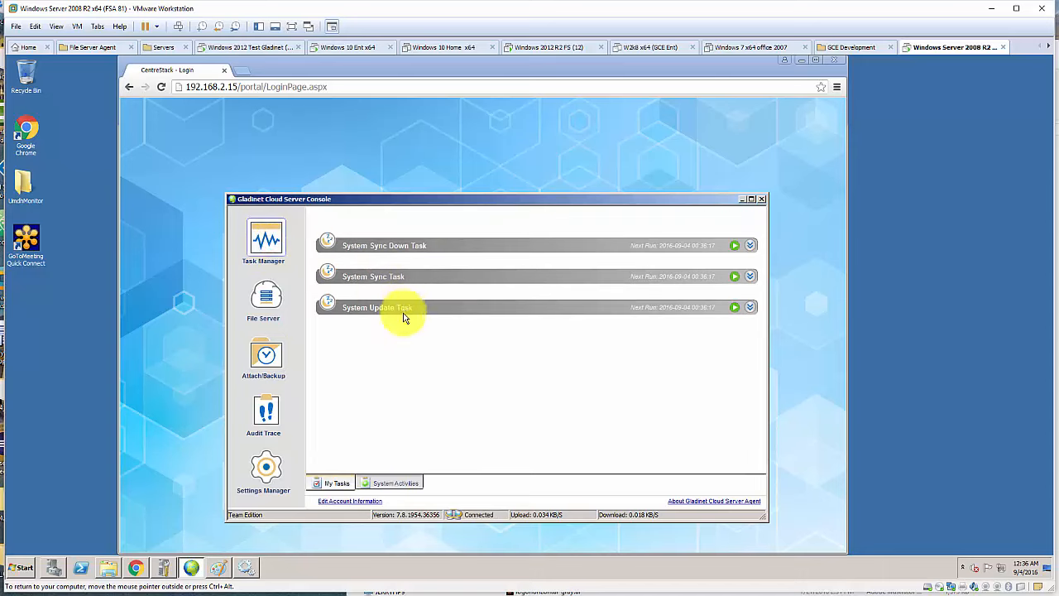
{"action": "left_click", "coordinate": [266, 354]}
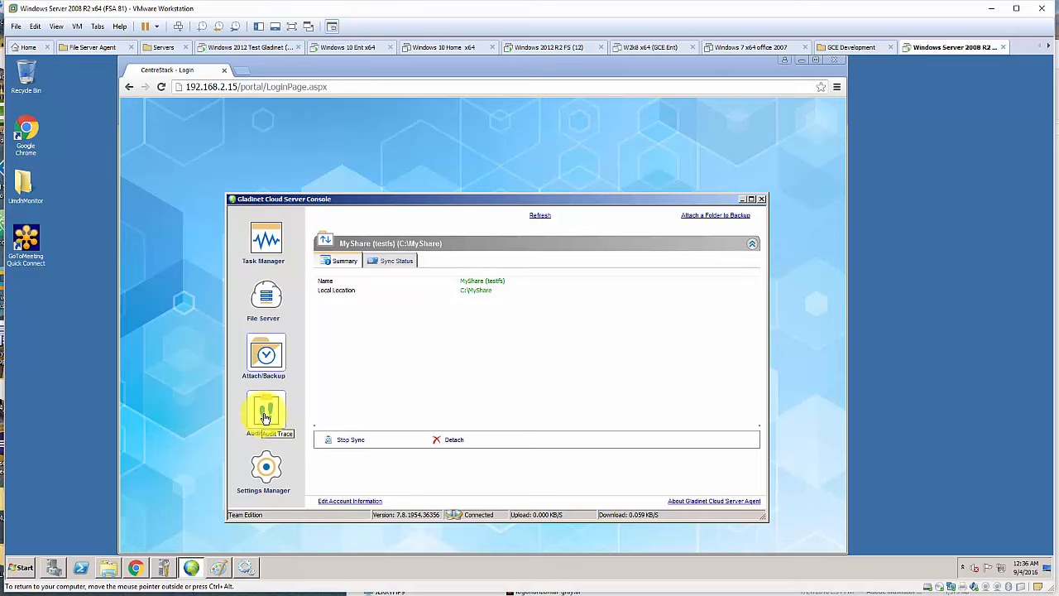
{"action": "left_click", "coordinate": [744, 200]}
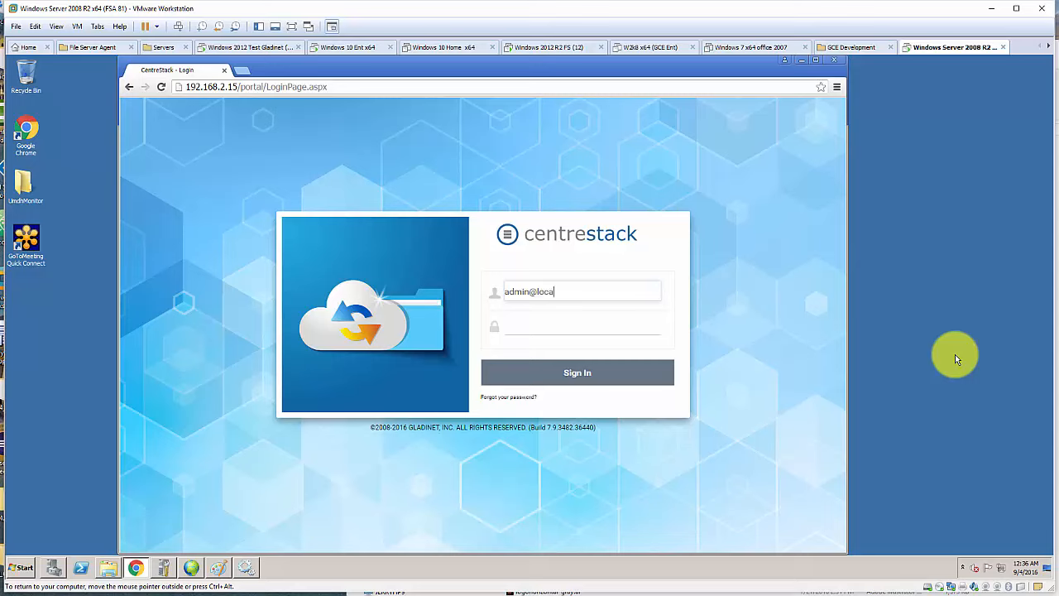
- Sign in as cluster admin, skip saving the password, then sign out of cluster administration
{"action": "key", "text": "Return"}
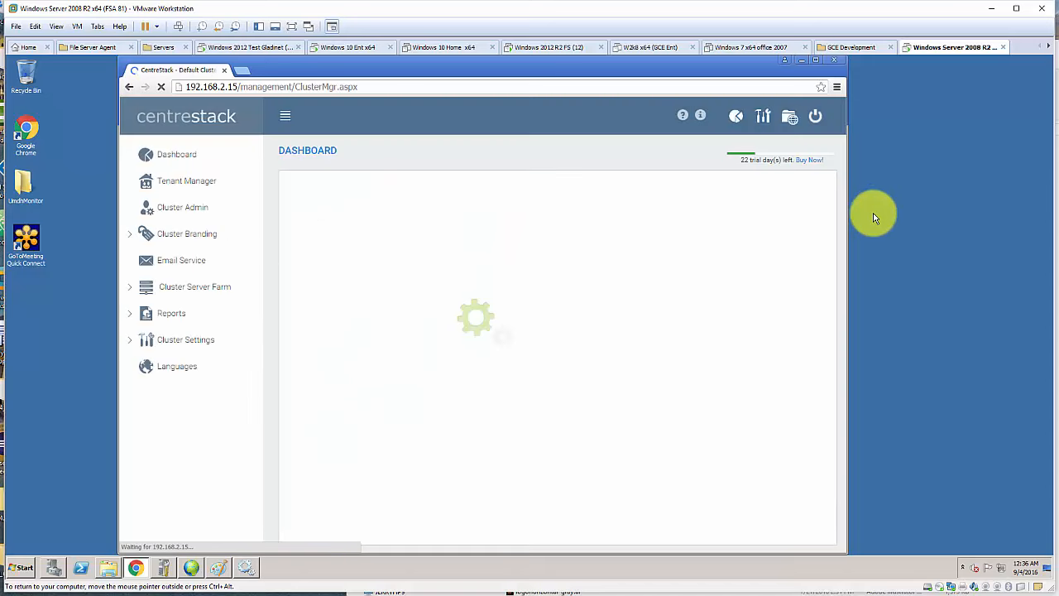
{"action": "left_click", "coordinate": [748, 155]}
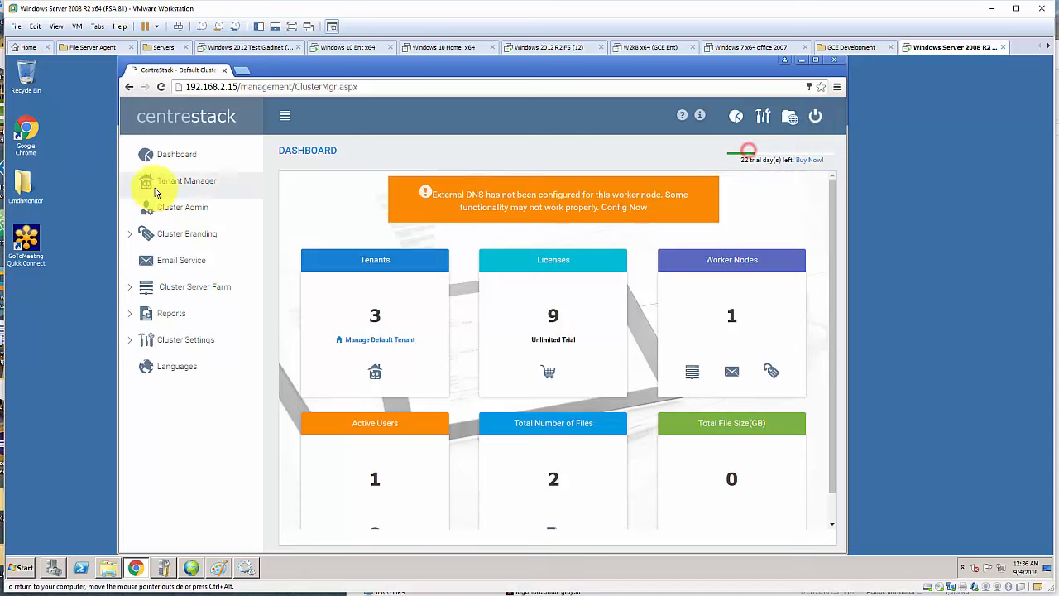
{"action": "left_click", "coordinate": [204, 183]}
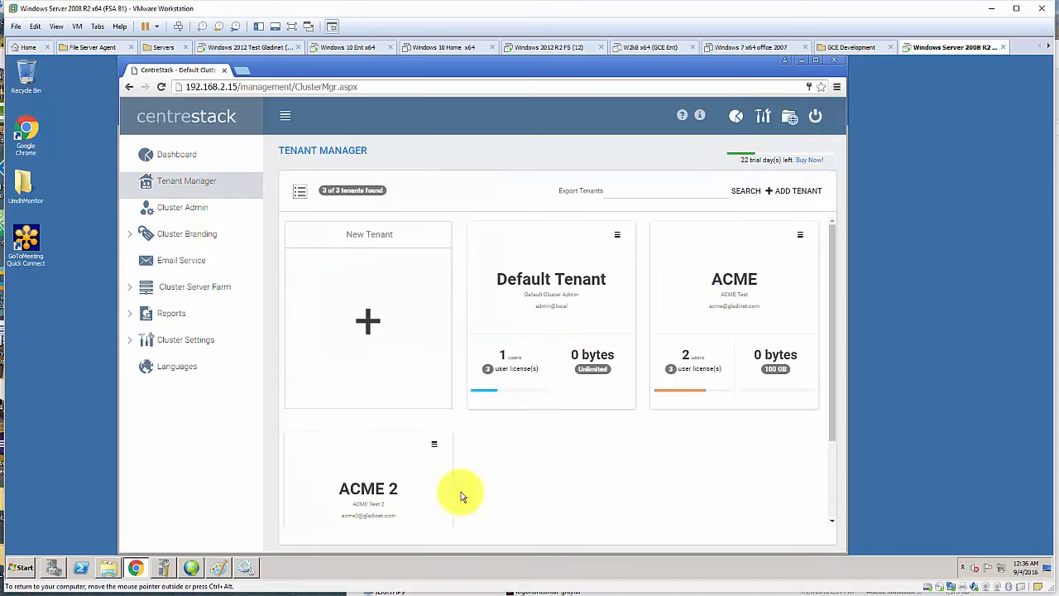
{"action": "left_click", "coordinate": [815, 117]}
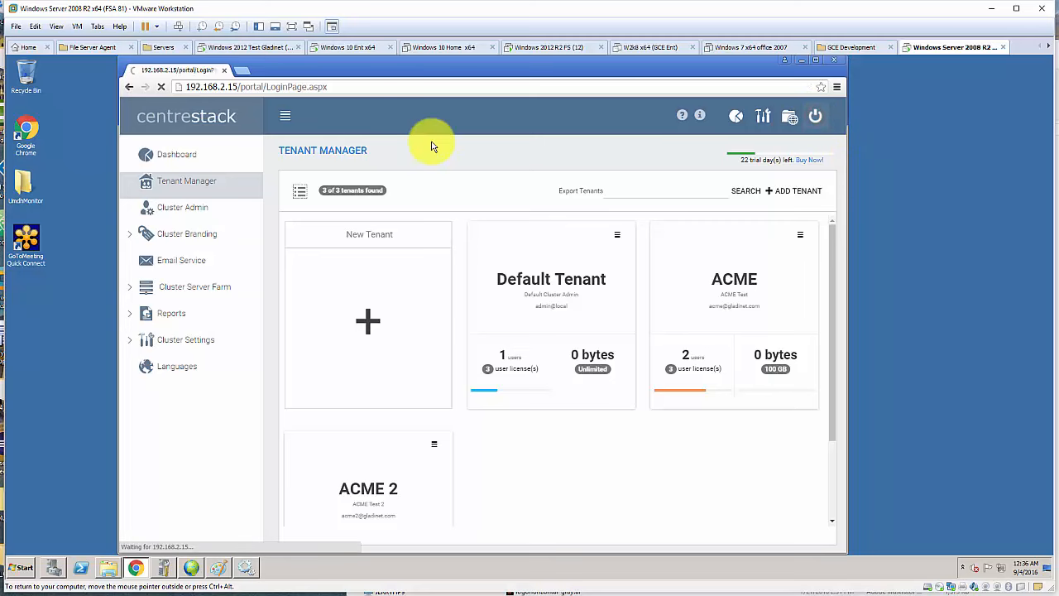
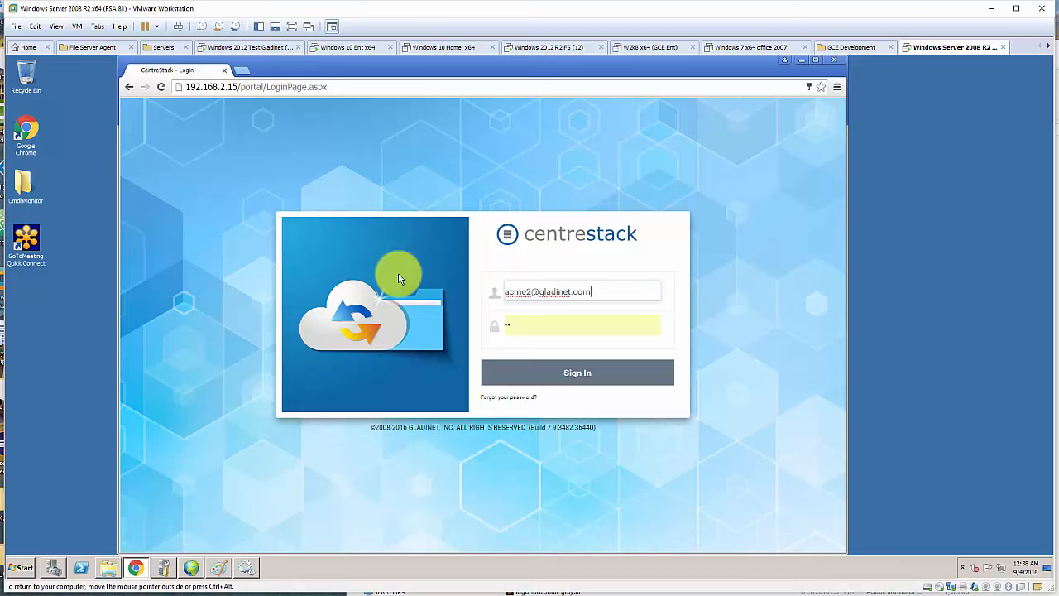
- Sign in with the ACME Test 2 tenant administrator's username and password
{"action": "key", "text": "Tab"}
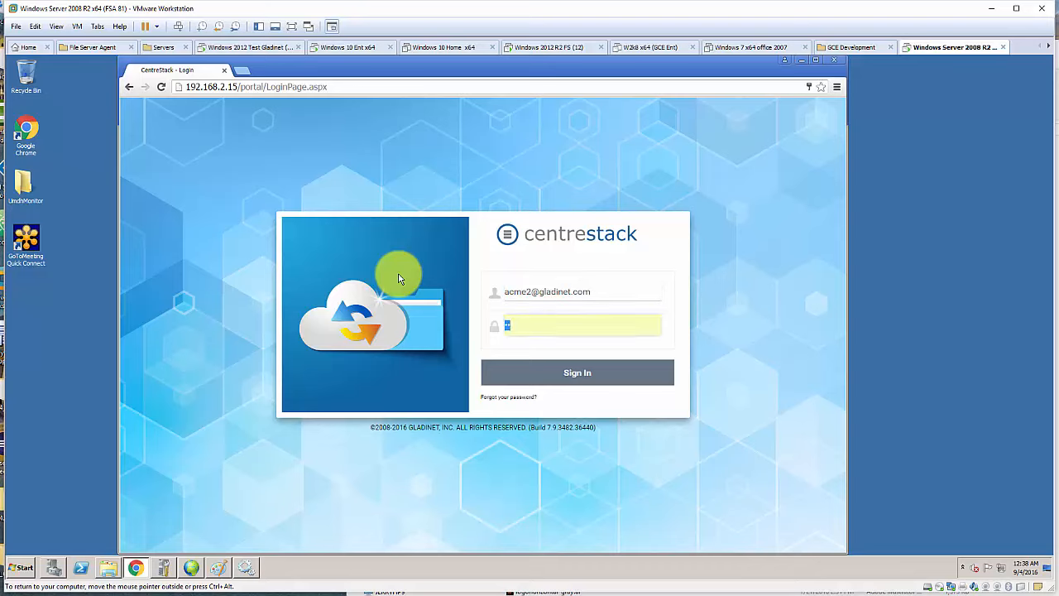
{"action": "type", "text": "***"}
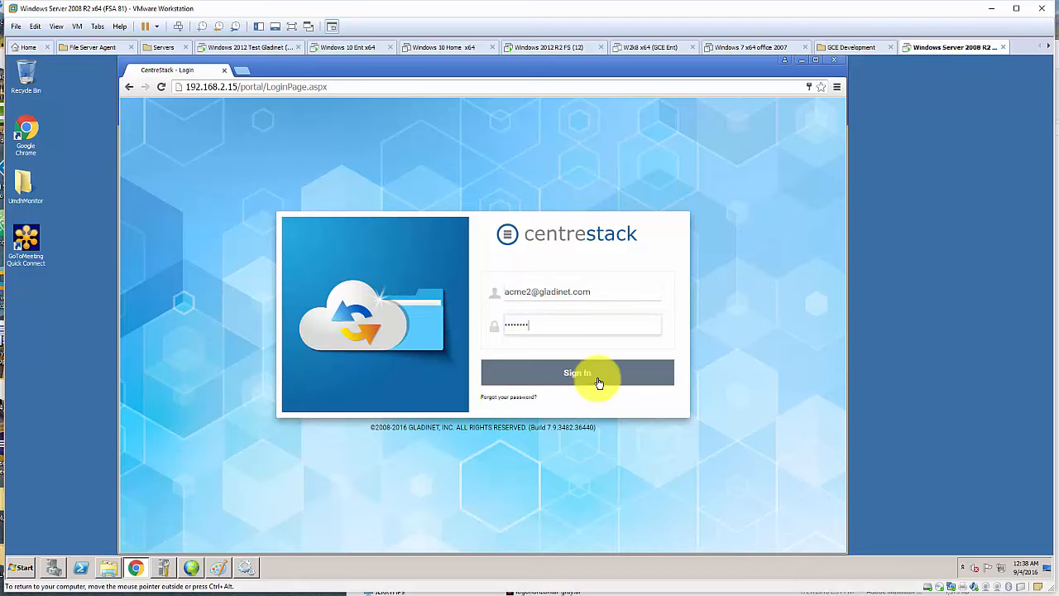
{"action": "left_click", "coordinate": [598, 377]}
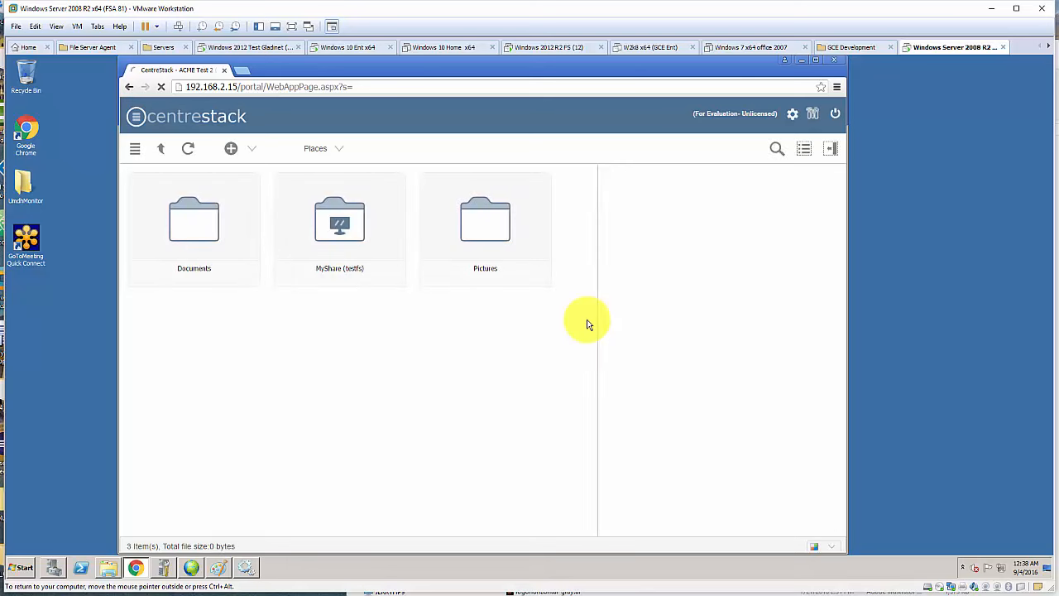
{"action": "left_click", "coordinate": [812, 114]}
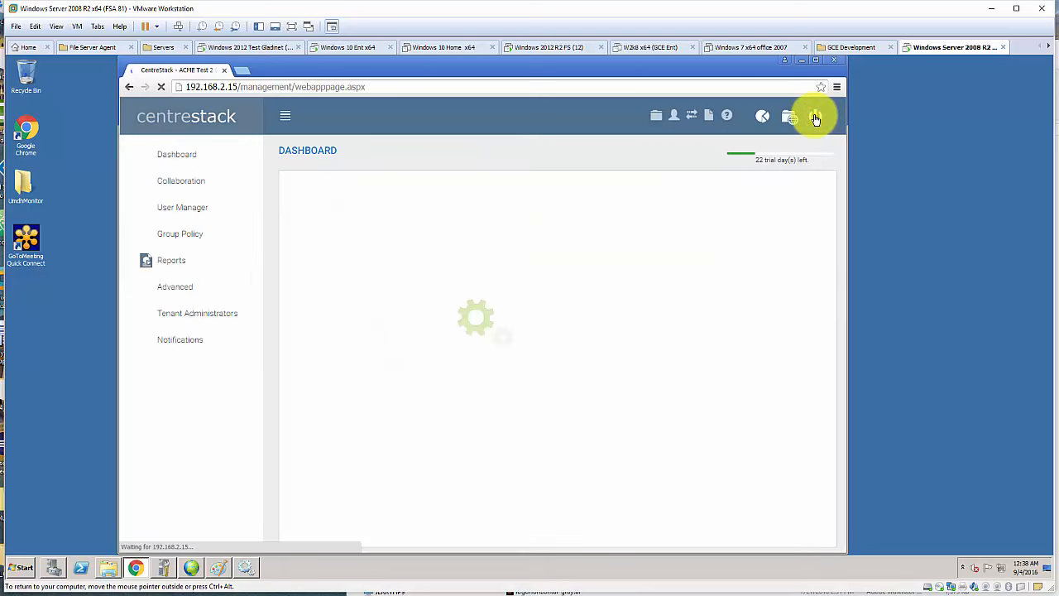
- Browse testfs Active Directory users via Import via Server Agent, then cancel back to the user list
{"action": "left_click", "coordinate": [181, 212]}
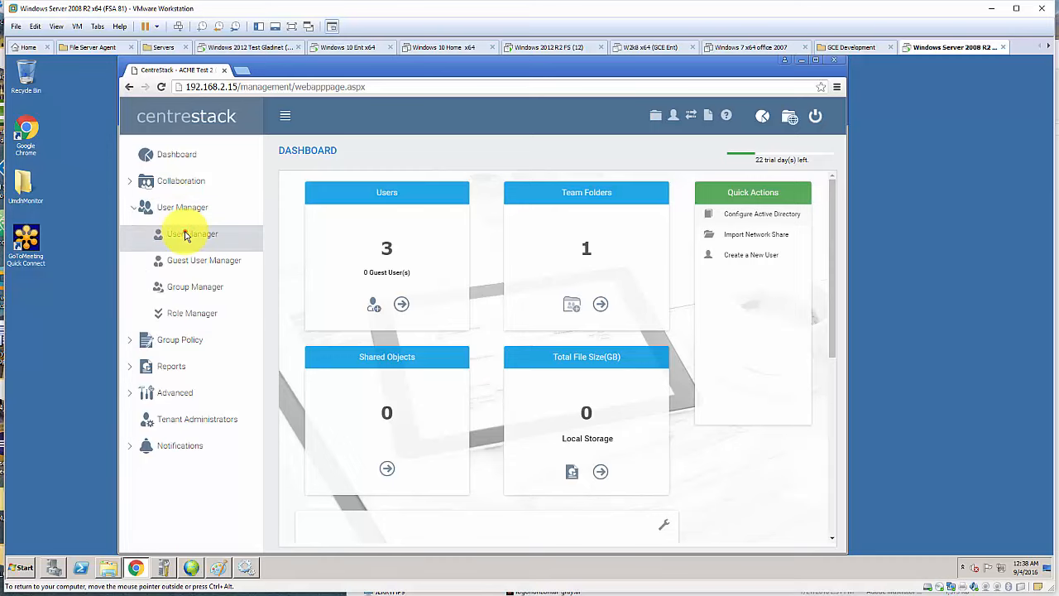
{"action": "left_click", "coordinate": [185, 233]}
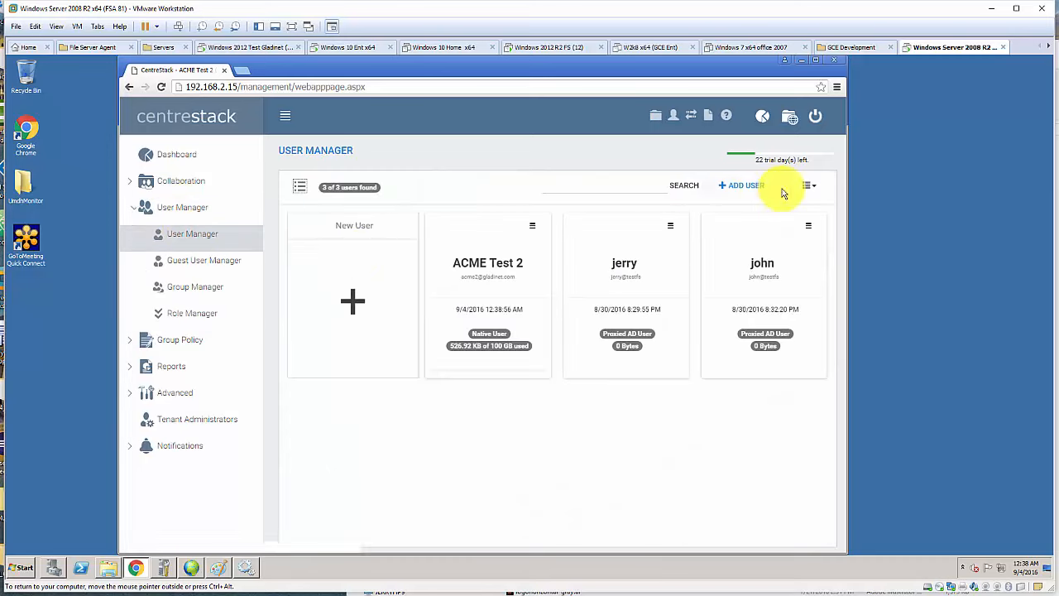
{"action": "left_click", "coordinate": [750, 185]}
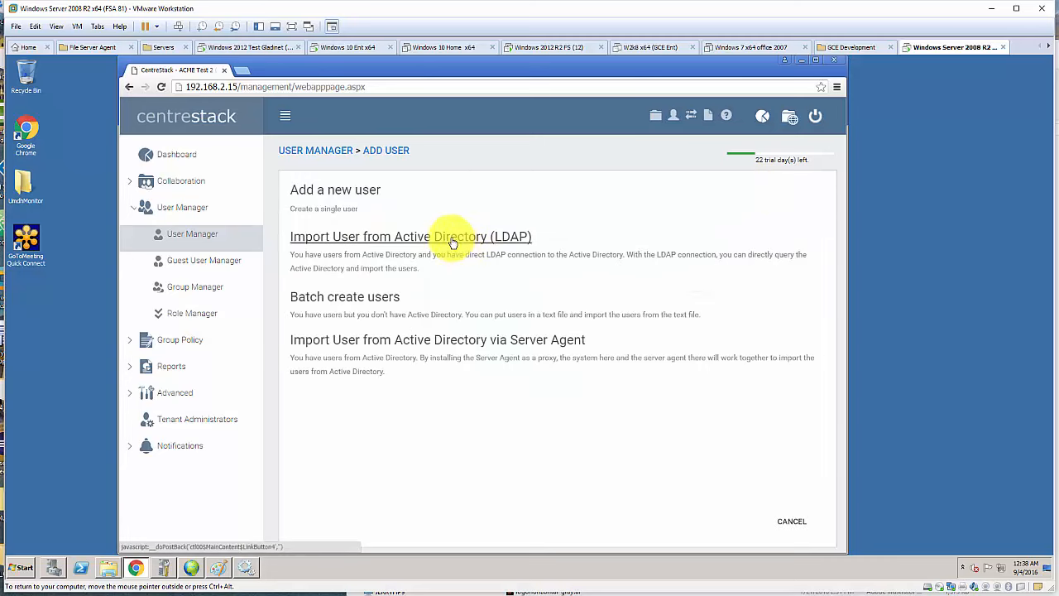
{"action": "left_click", "coordinate": [462, 341]}
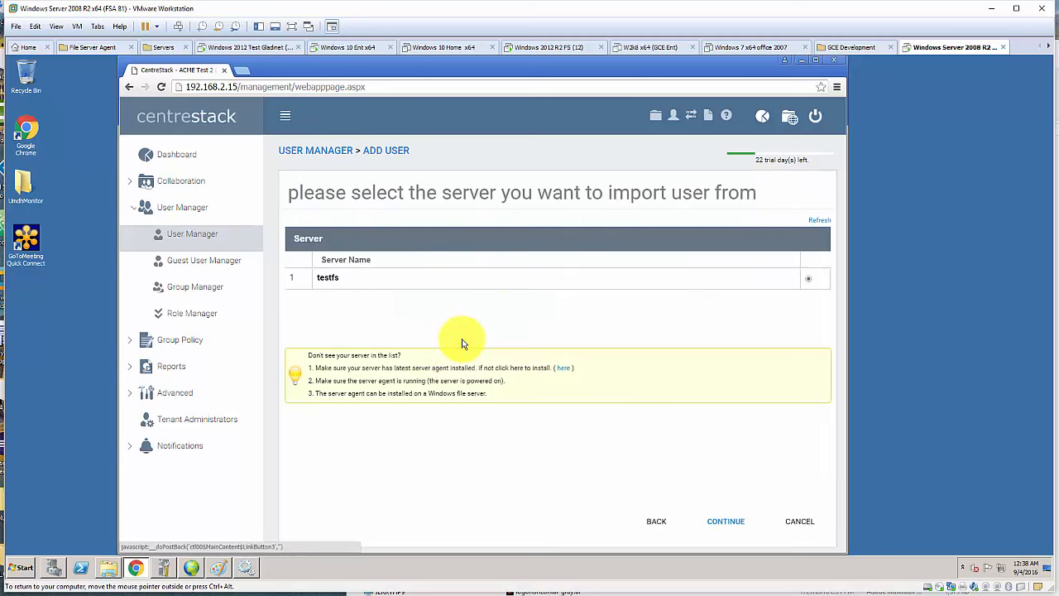
{"action": "left_click", "coordinate": [734, 523]}
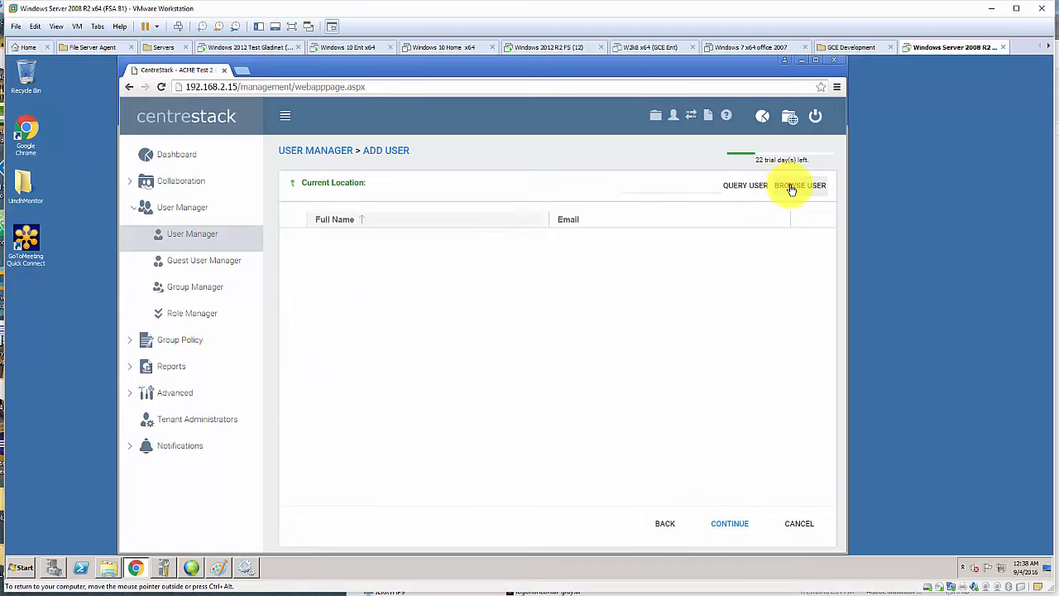
{"action": "left_click", "coordinate": [791, 189]}
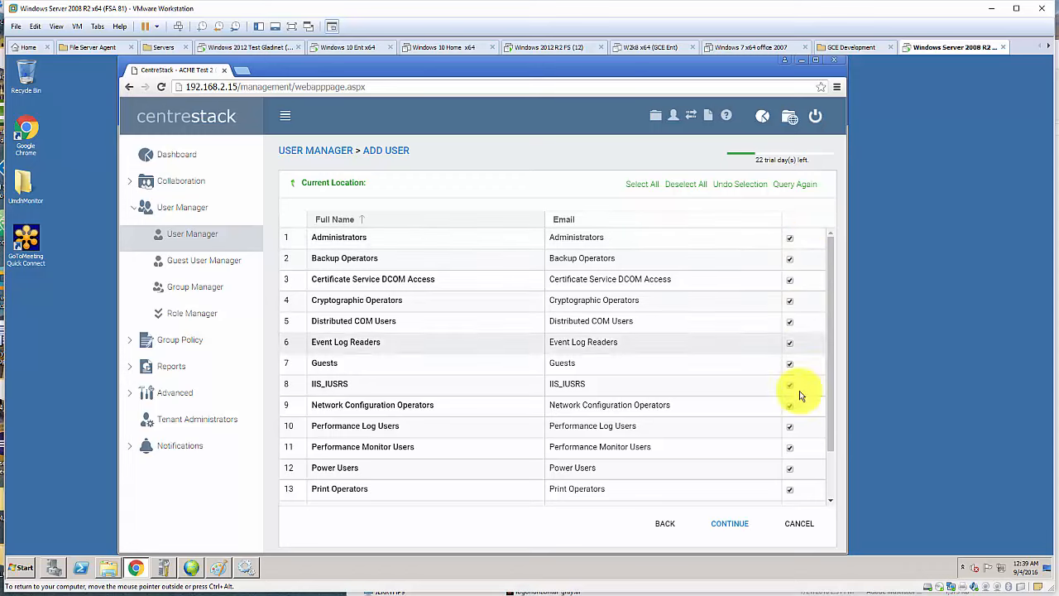
{"action": "left_click", "coordinate": [801, 525]}
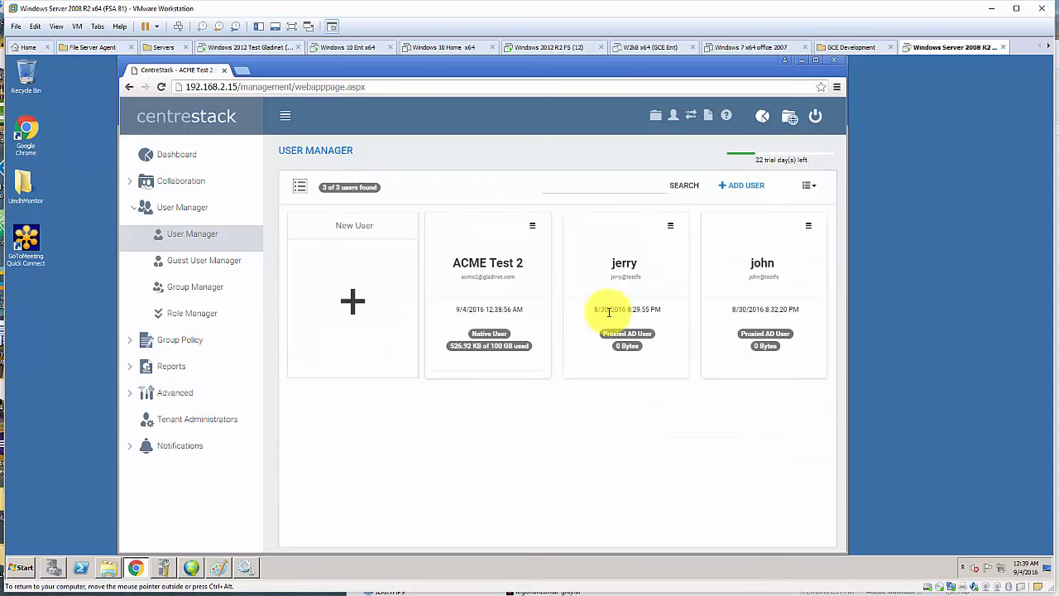
{"action": "left_click", "coordinate": [189, 181]}
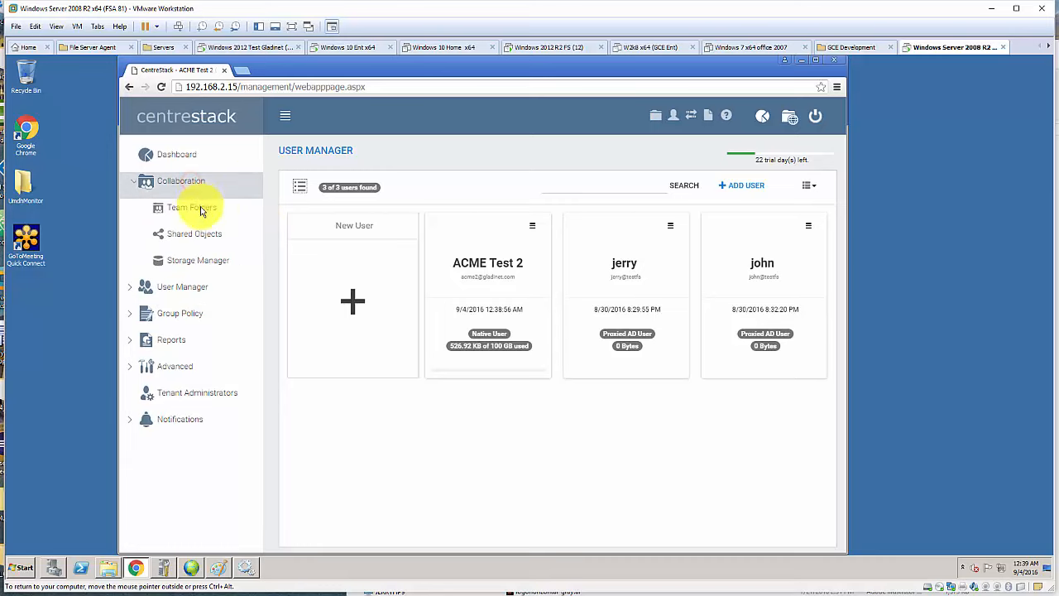
- Begin a new team folder and list testfs's shares MyShare, ADMINS and CS
{"action": "left_click", "coordinate": [201, 208]}
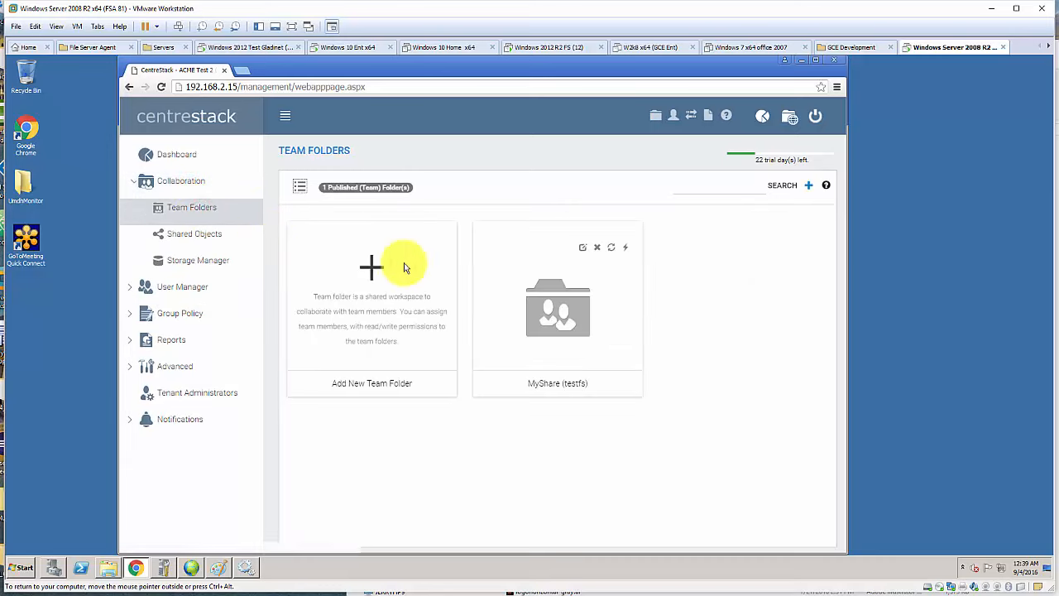
{"action": "left_click", "coordinate": [371, 280]}
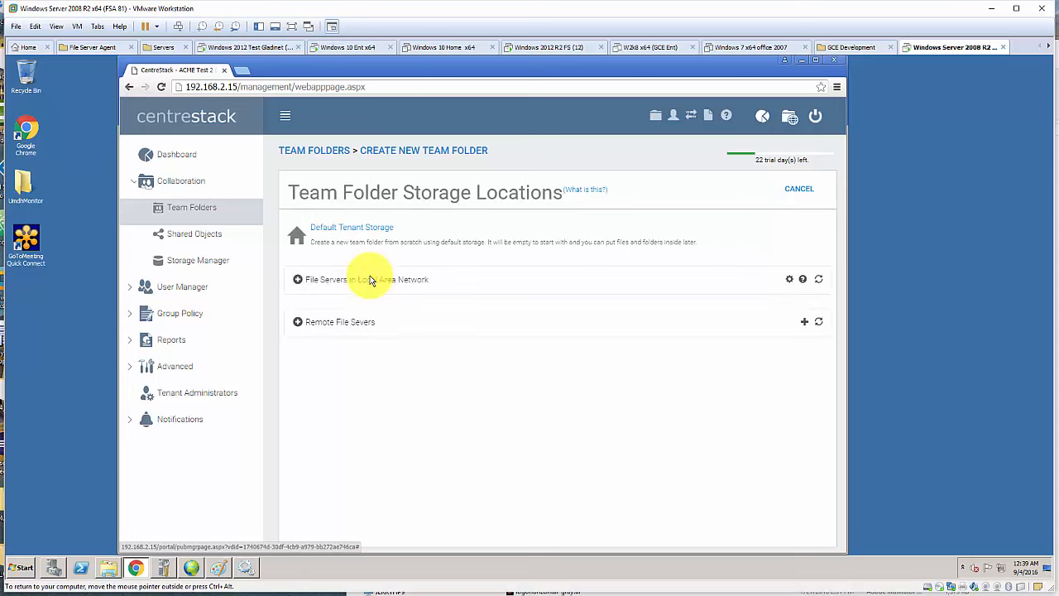
{"action": "left_click", "coordinate": [335, 325]}
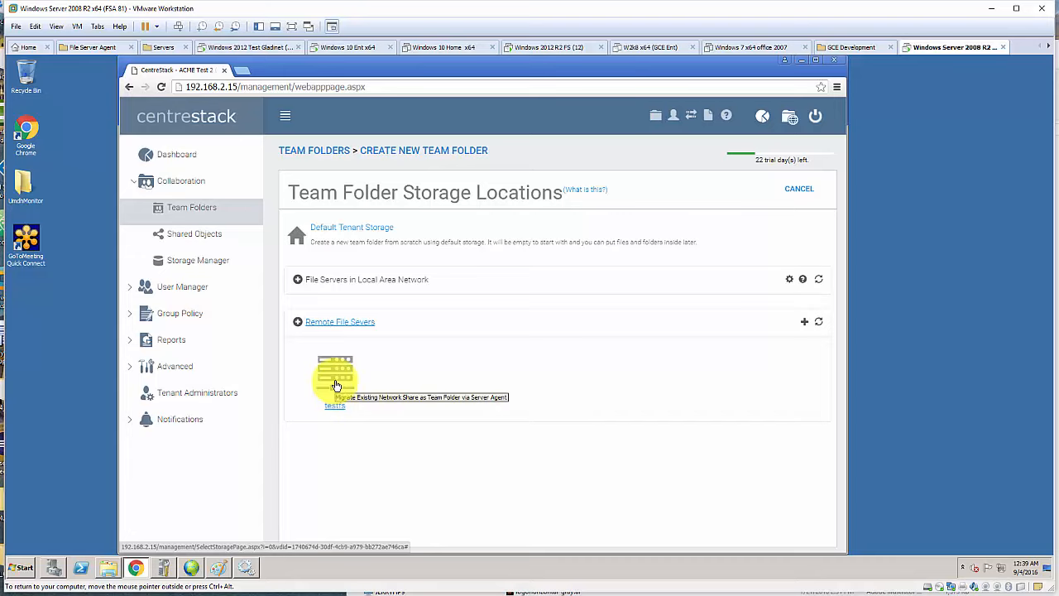
{"action": "left_click", "coordinate": [334, 380]}
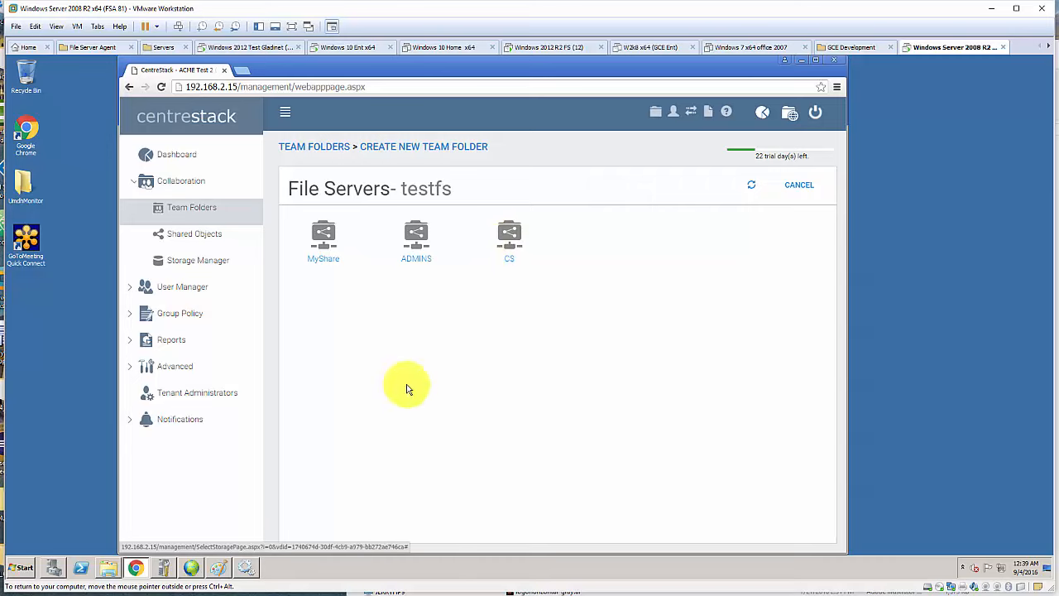
{"action": "left_click", "coordinate": [217, 570]}
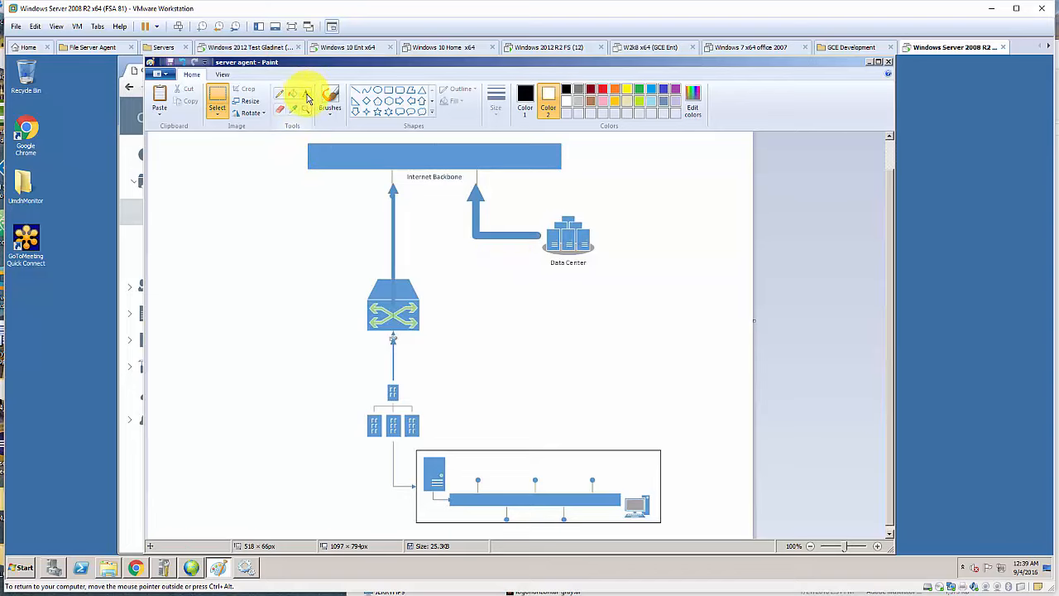
- Select the Pencil tool in Paint's Tools group
{"action": "left_click", "coordinate": [279, 93]}
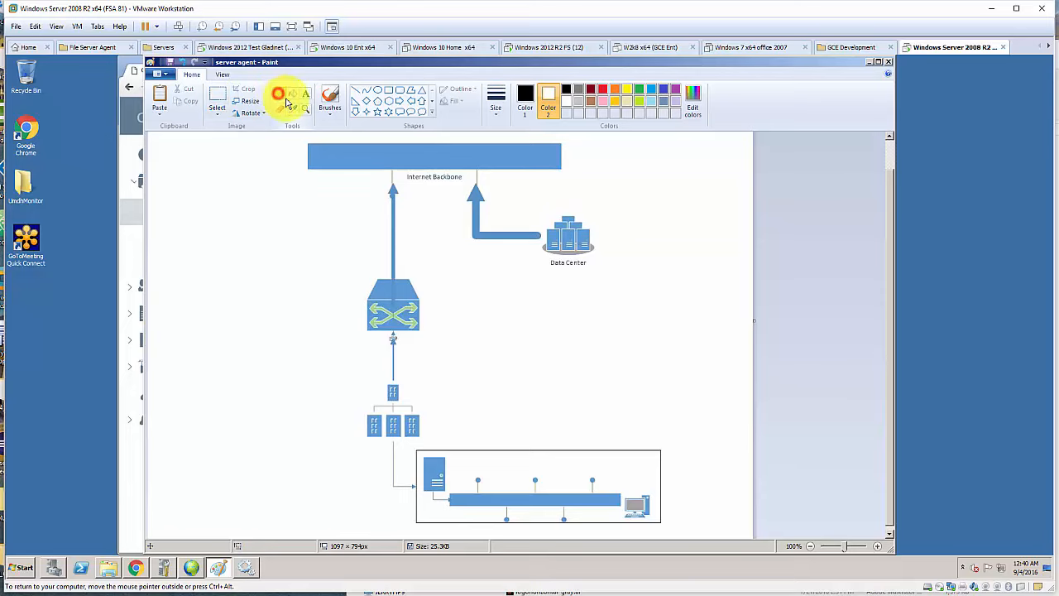